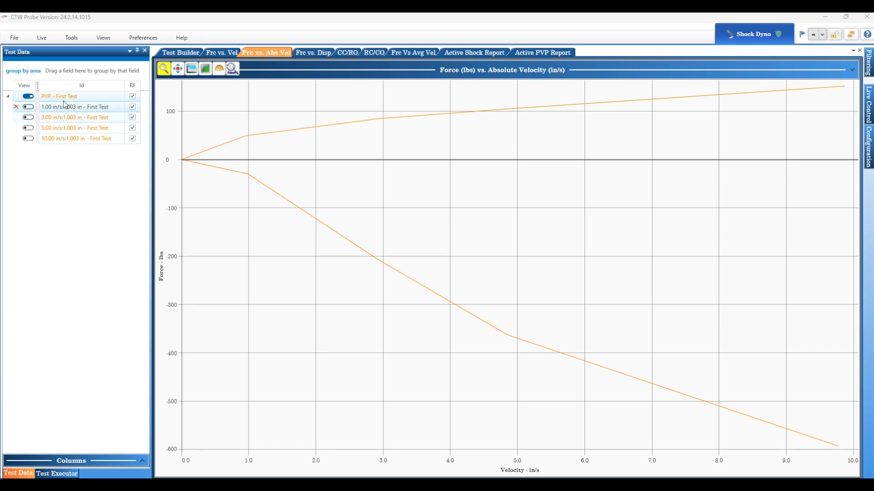
# Step: View the Force vs. Displacement plot, then return to the Force vs. Absolute Velocity plot
pyautogui.click(63, 98)
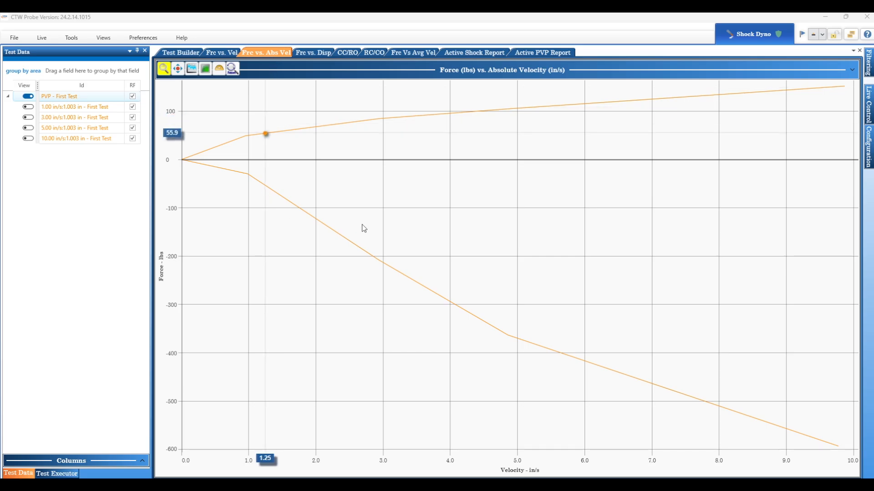
pyautogui.click(312, 53)
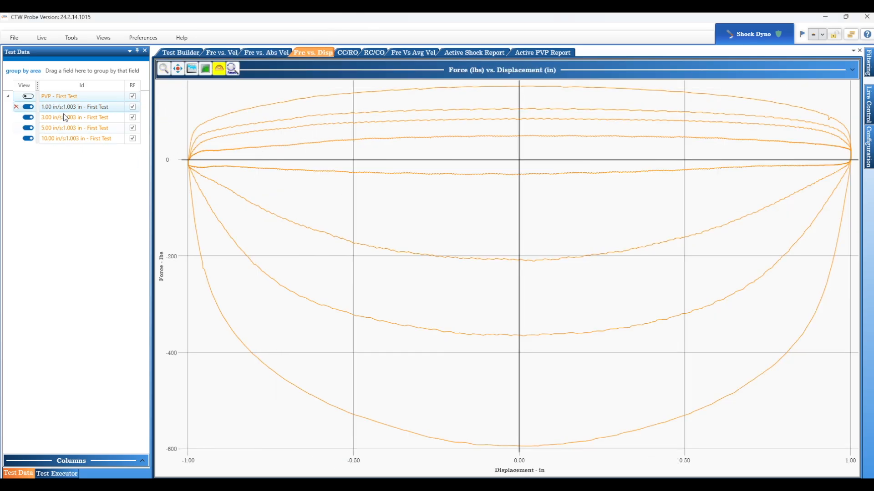
pyautogui.click(260, 52)
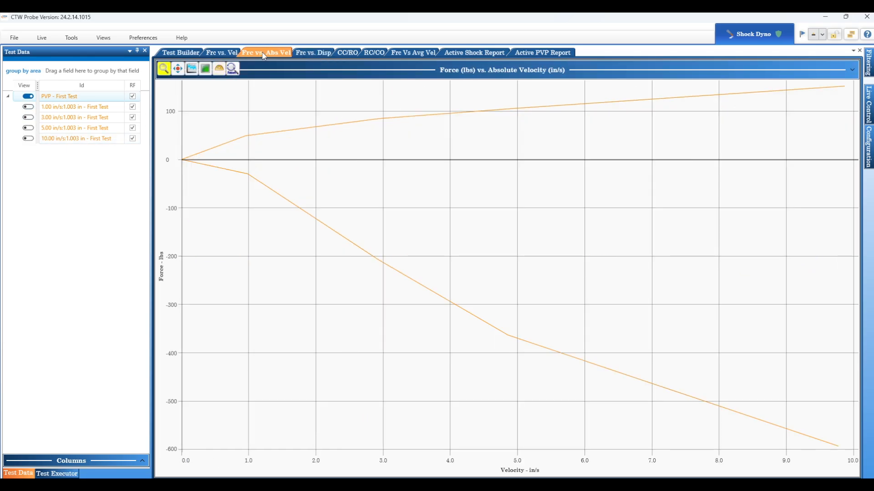
# Step: In the Active Shock Report, hide the PVP test and show the 1.00, 3.00, 5.00 and 10.00 in/s tests
pyautogui.click(469, 53)
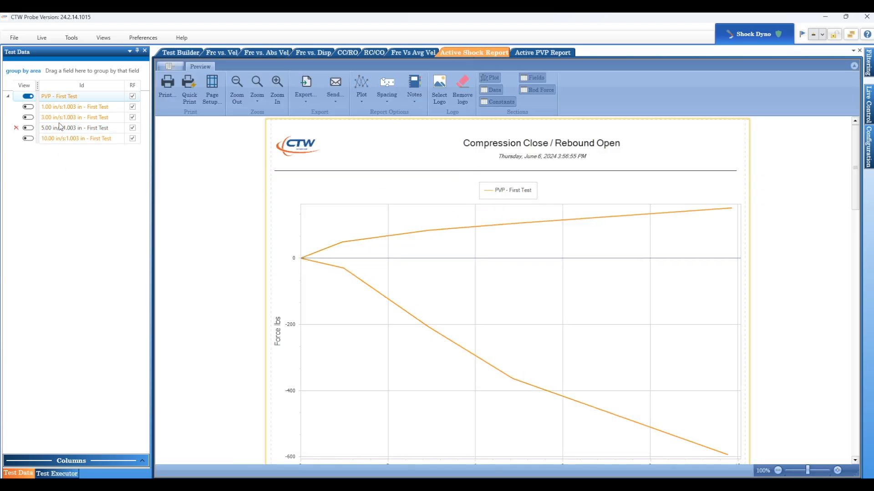
pyautogui.click(28, 97)
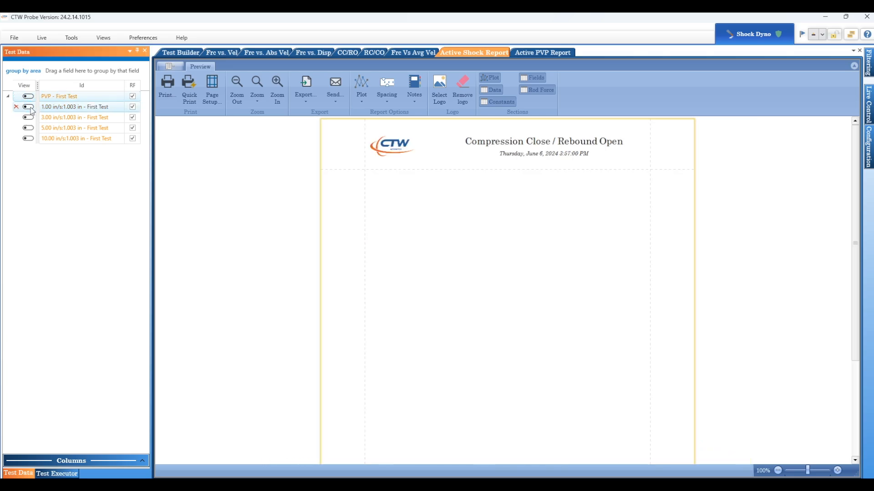
pyautogui.click(29, 107)
pyautogui.click(28, 117)
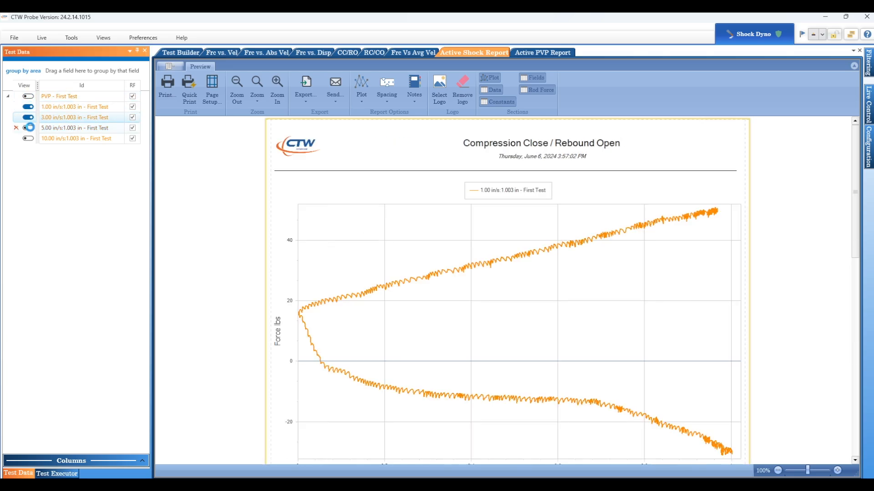
pyautogui.click(28, 128)
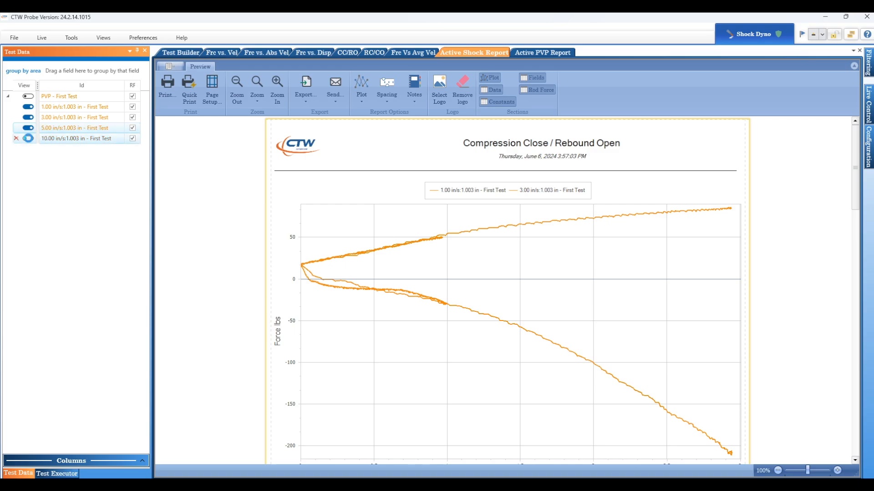
pyautogui.click(29, 138)
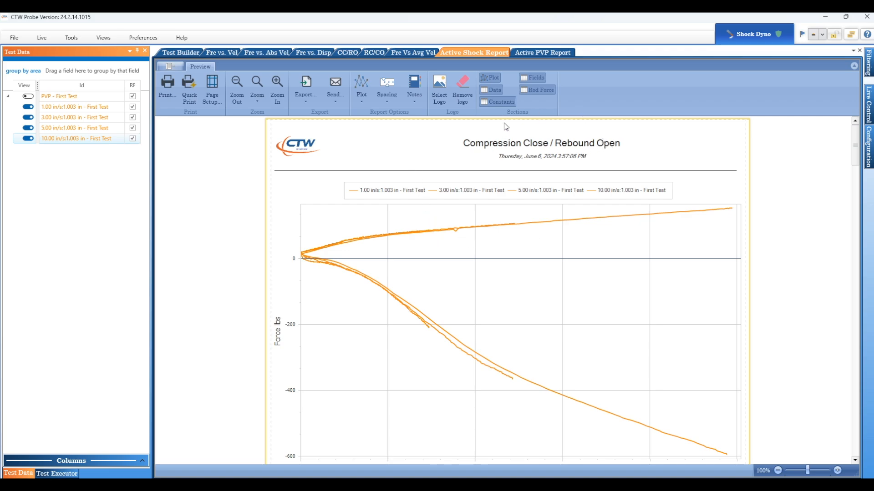
# Step: Set the report's plot type to Frc vs. Abs Vel
pyautogui.click(359, 97)
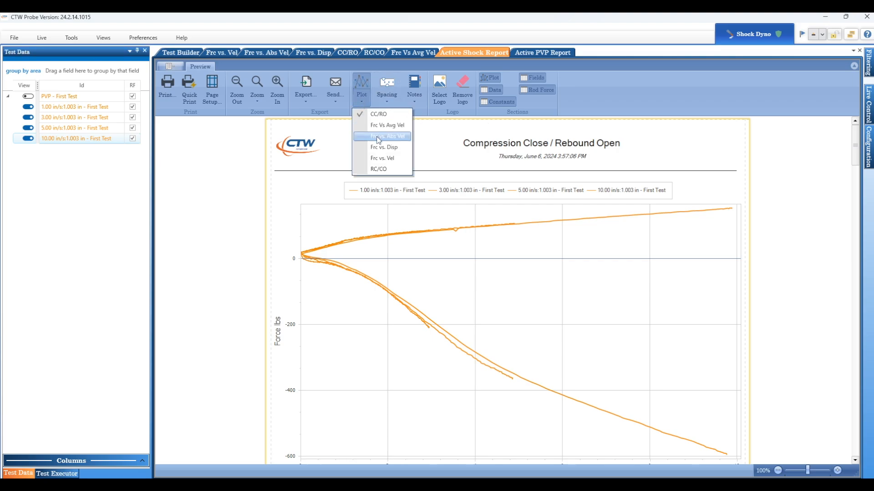
pyautogui.click(378, 136)
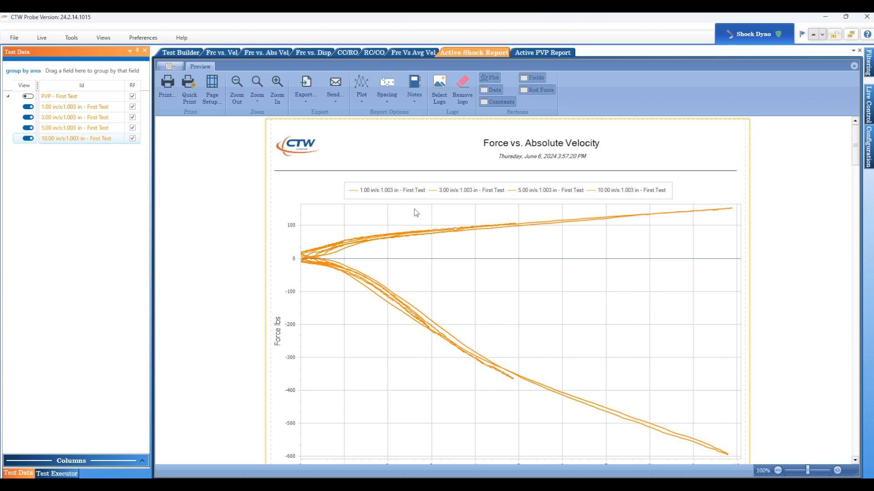
# Step: Examine the report's plot, force tables, field values and constants for the individual test speeds
pyautogui.scroll(-2, 414, 209)
pyautogui.scroll(-5, 413, 206)
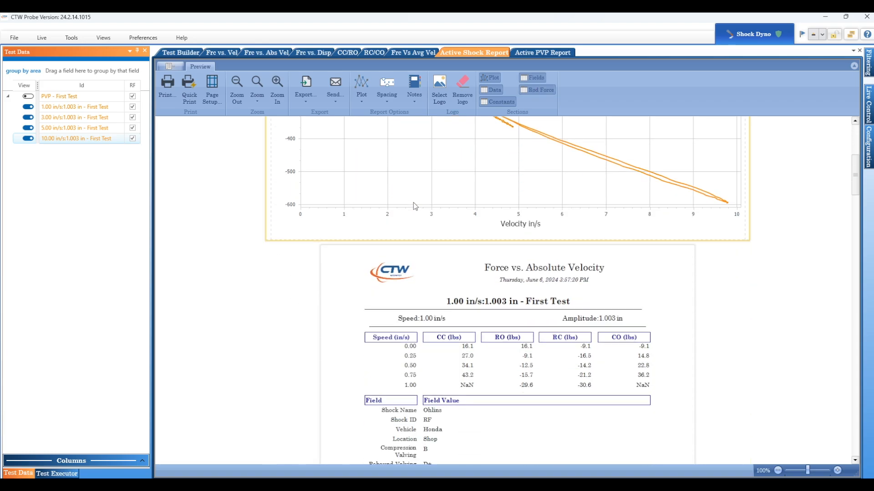
pyautogui.scroll(-1, 413, 206)
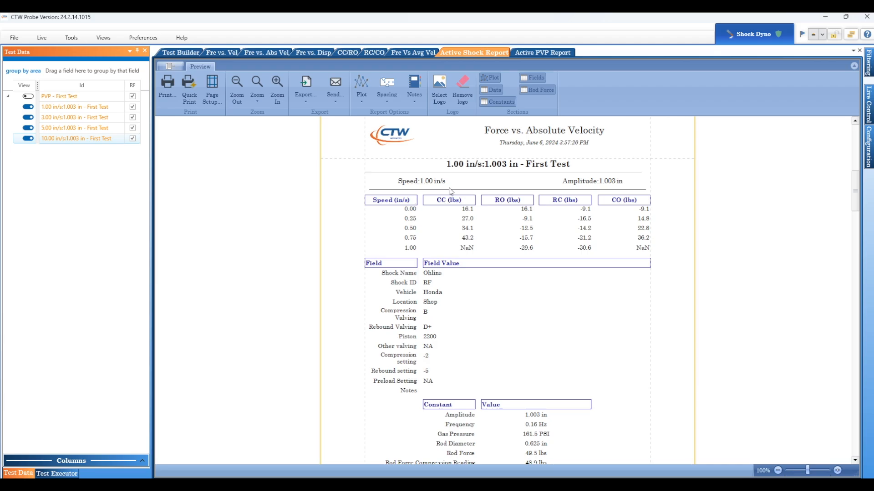
pyautogui.scroll(-1, 428, 235)
pyautogui.scroll(-2, 409, 249)
pyautogui.scroll(-6, 405, 220)
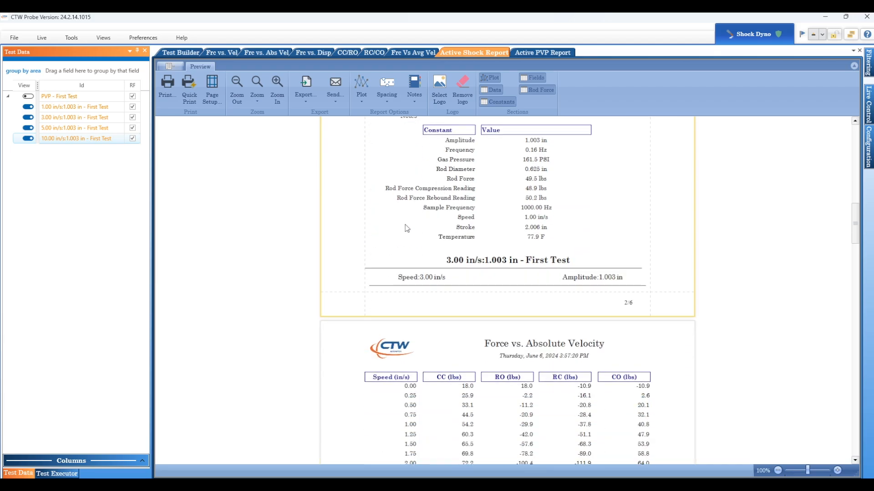
pyautogui.scroll(-6, 407, 227)
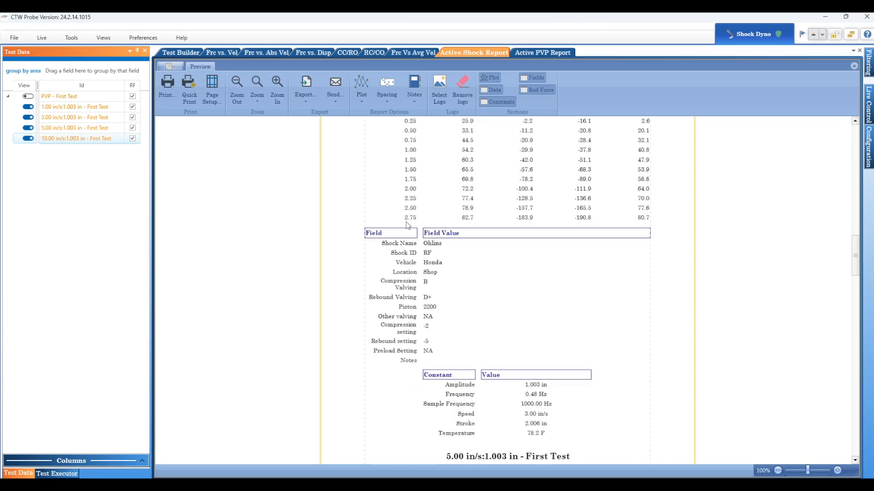
pyautogui.scroll(-5, 406, 220)
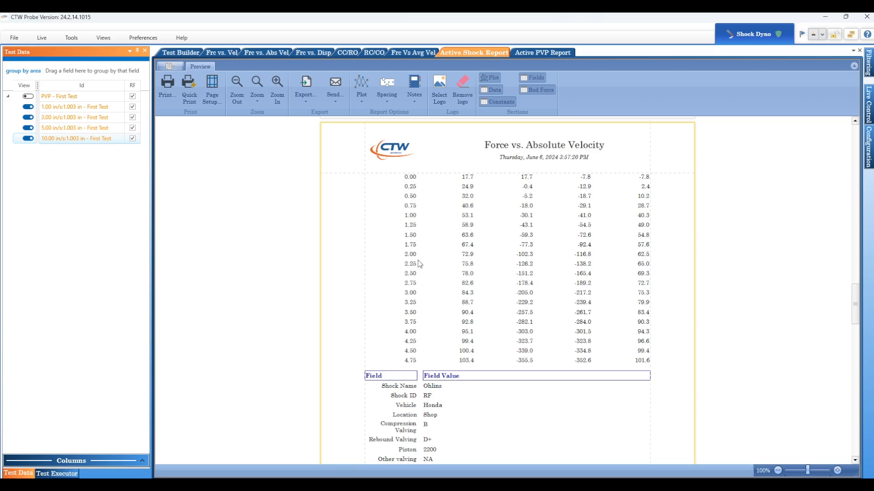
# Step: Set the velocity spacing of the report's data tables to 1 in/s
pyautogui.scroll(15, 429, 230)
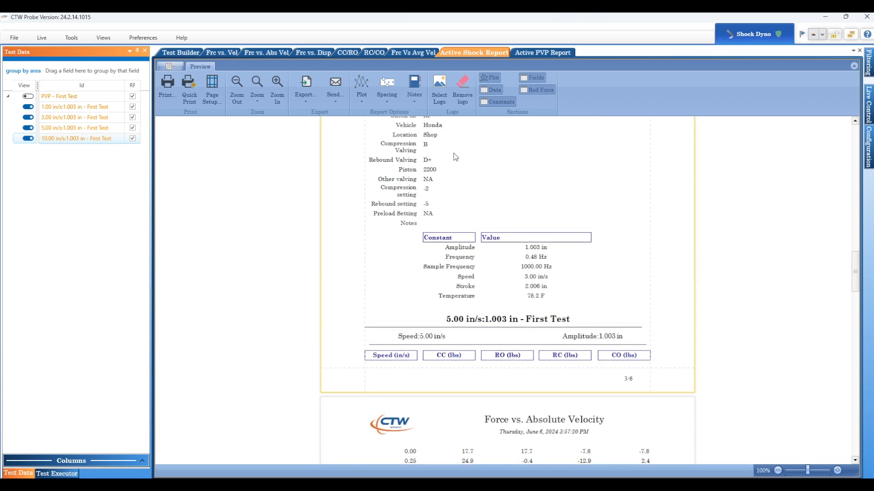
pyautogui.scroll(5, 477, 157)
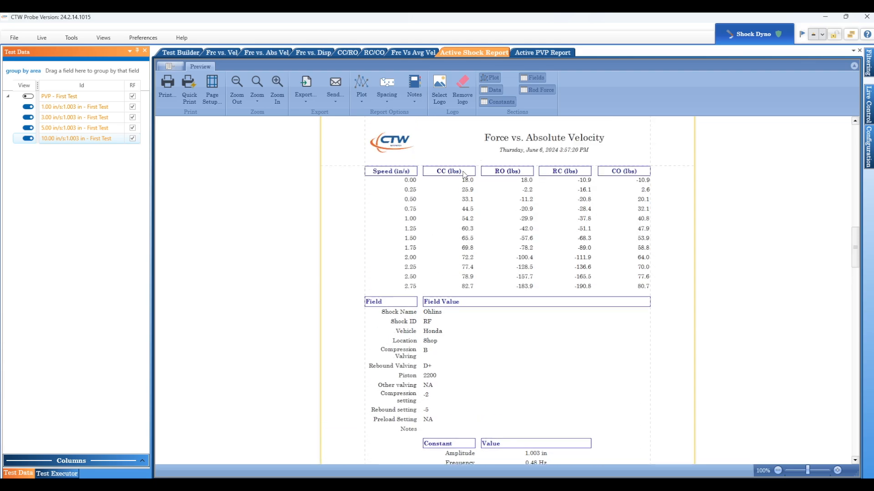
pyautogui.click(389, 95)
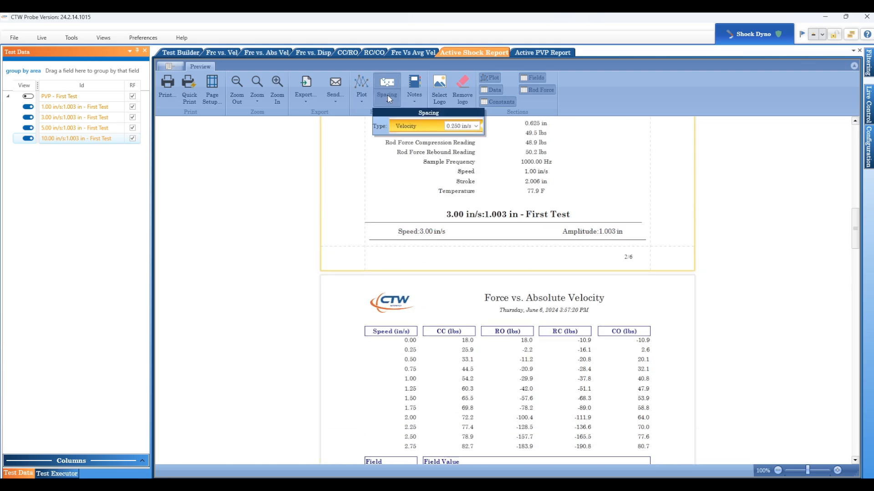
pyautogui.click(447, 126)
pyautogui.doubleClick(446, 125)
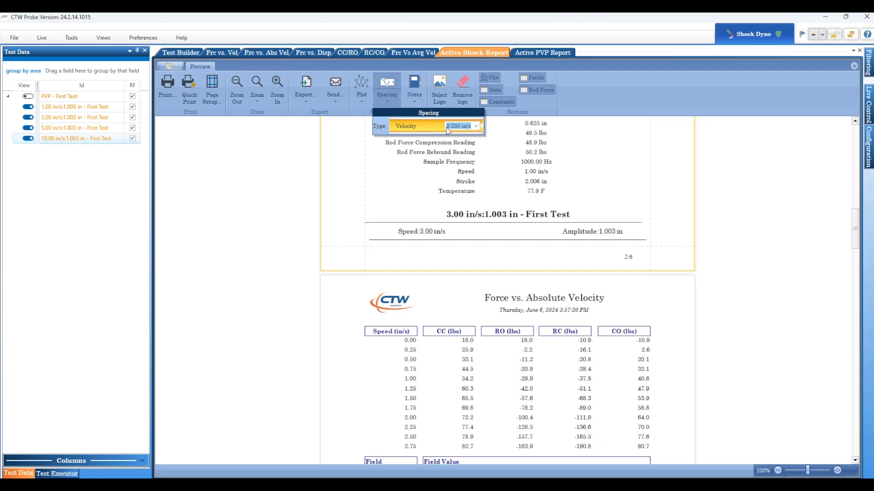
pyautogui.write('1')
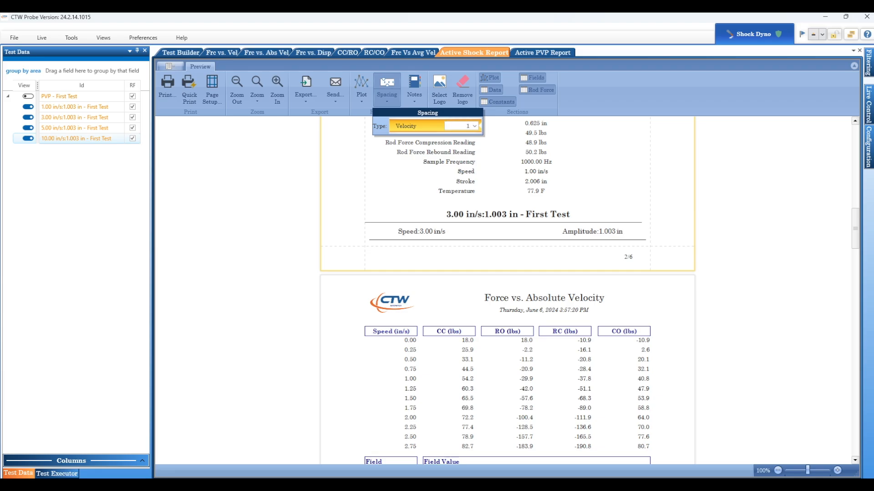
pyautogui.press('Return')
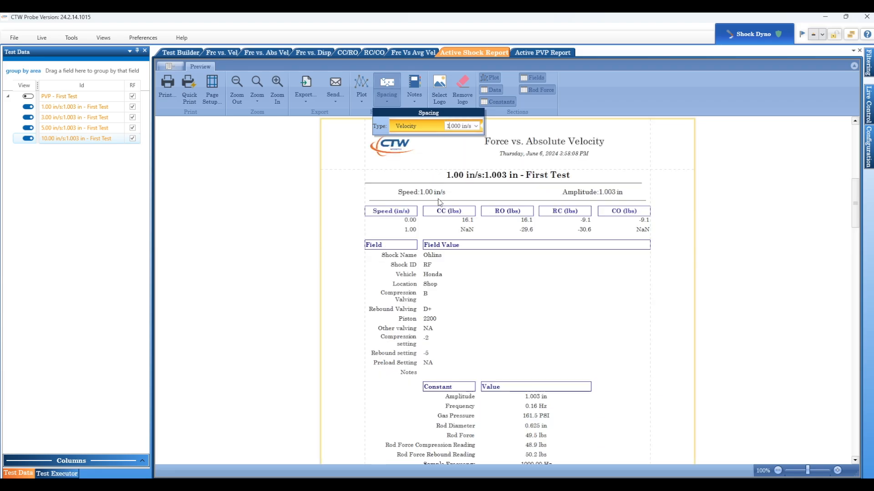
# Step: Review the respaced force tables for each test speed through the 10.00 in/s test
pyautogui.scroll(-5, 480, 229)
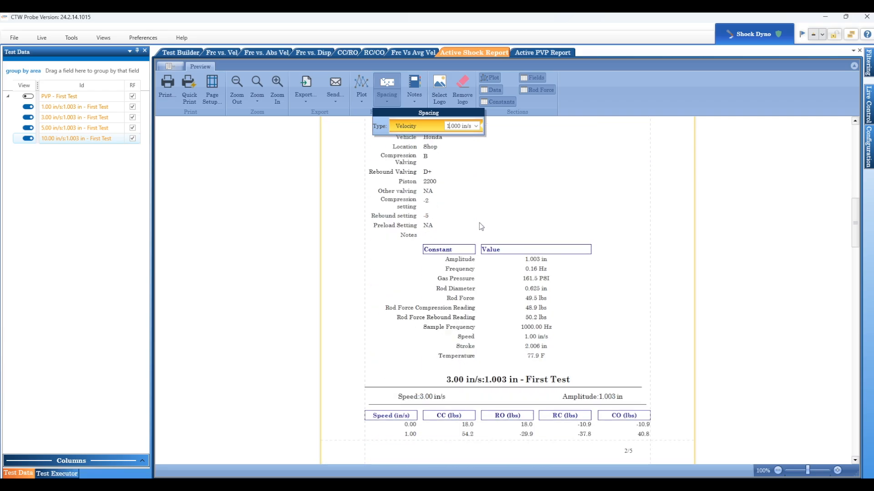
pyautogui.scroll(-3, 481, 226)
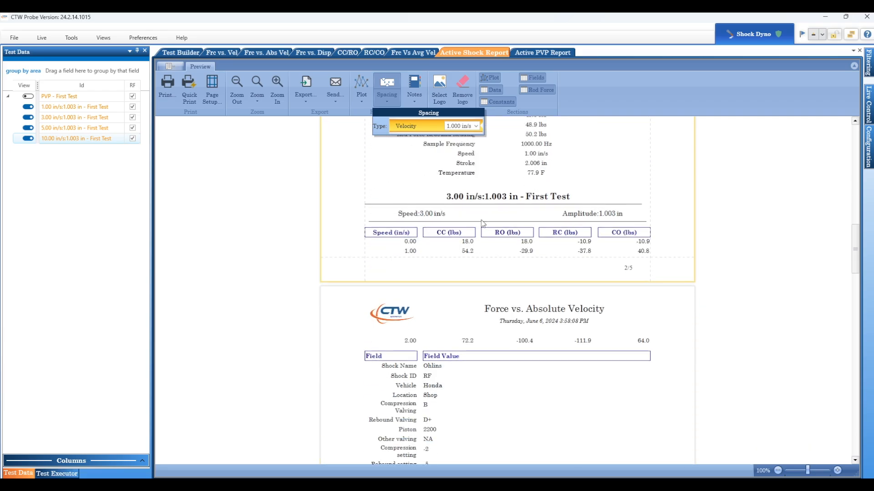
pyautogui.scroll(-1, 487, 203)
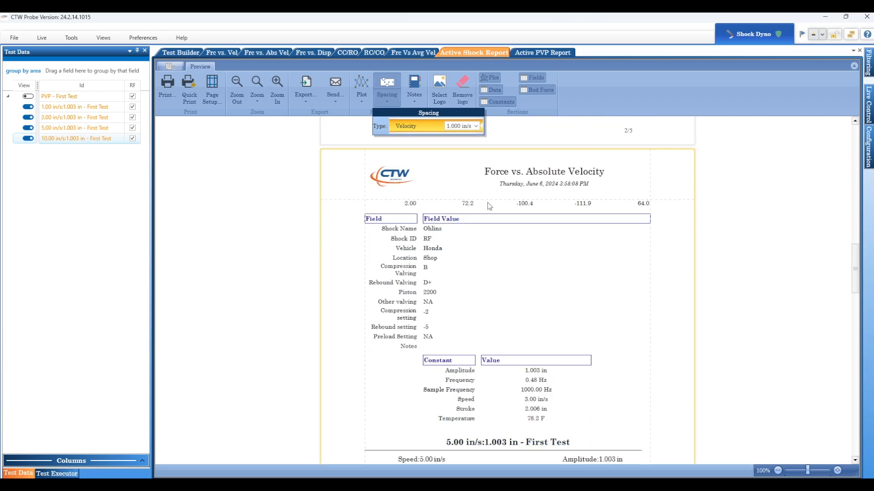
pyautogui.scroll(-5, 487, 203)
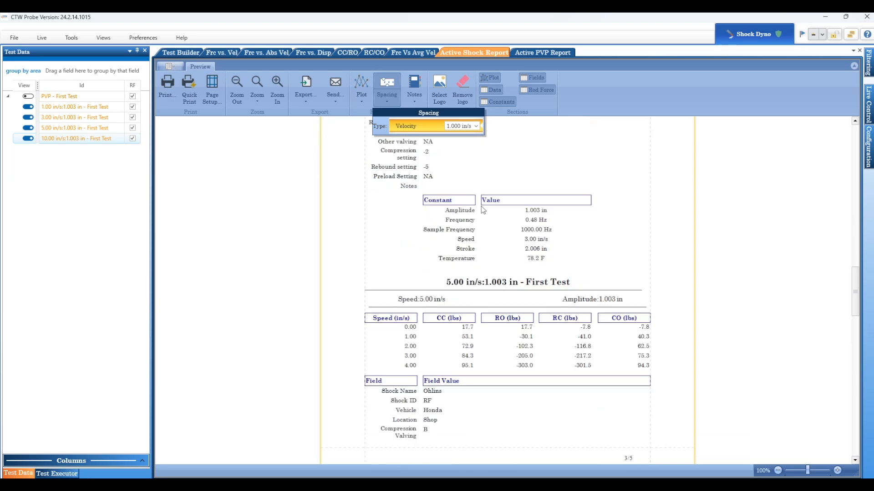
pyautogui.scroll(-4, 481, 209)
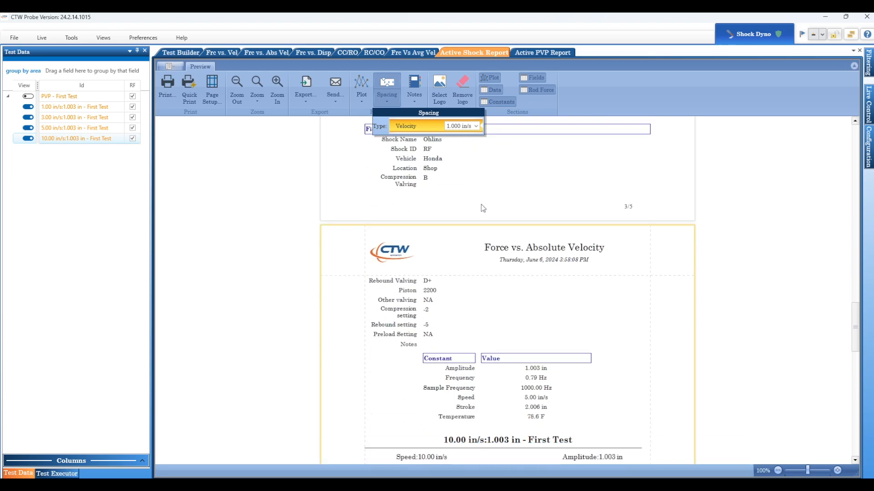
pyautogui.scroll(-6, 481, 205)
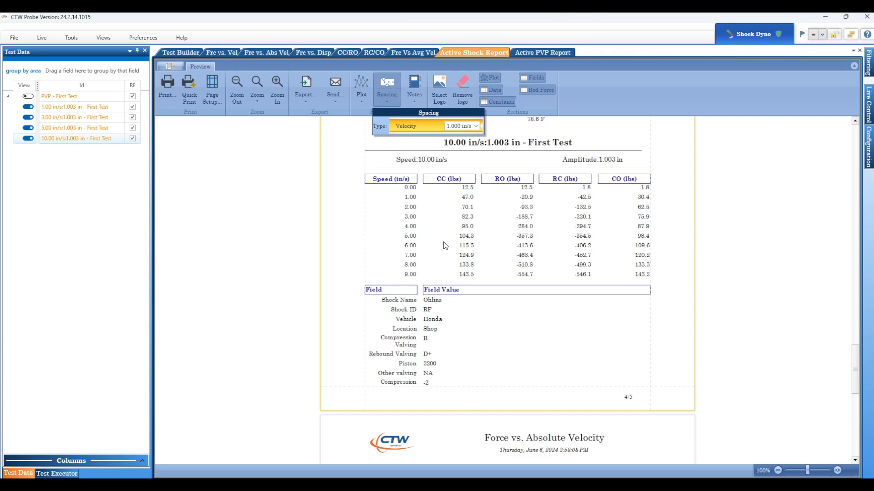
pyautogui.scroll(5, 445, 245)
pyautogui.scroll(7, 446, 235)
pyautogui.scroll(5, 469, 230)
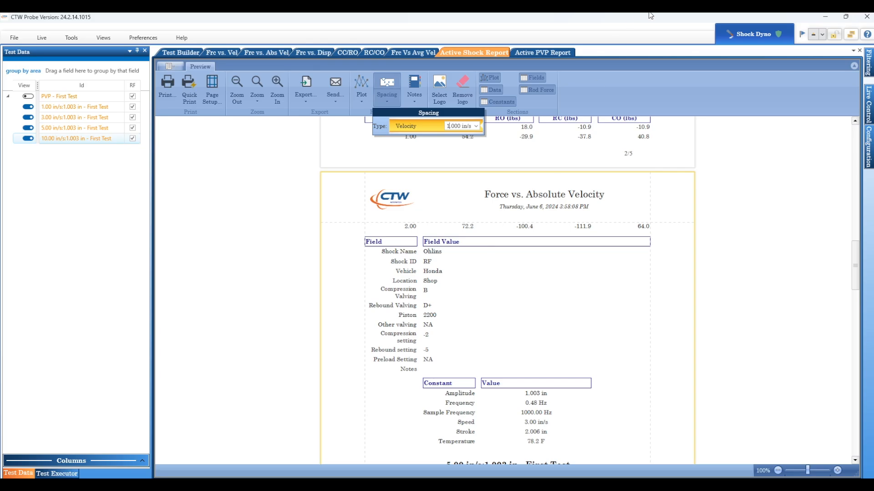
# Step: Remove the Fields, Rod Force, Constants and Data sections from the report, leaving only the plot
pyautogui.click(536, 78)
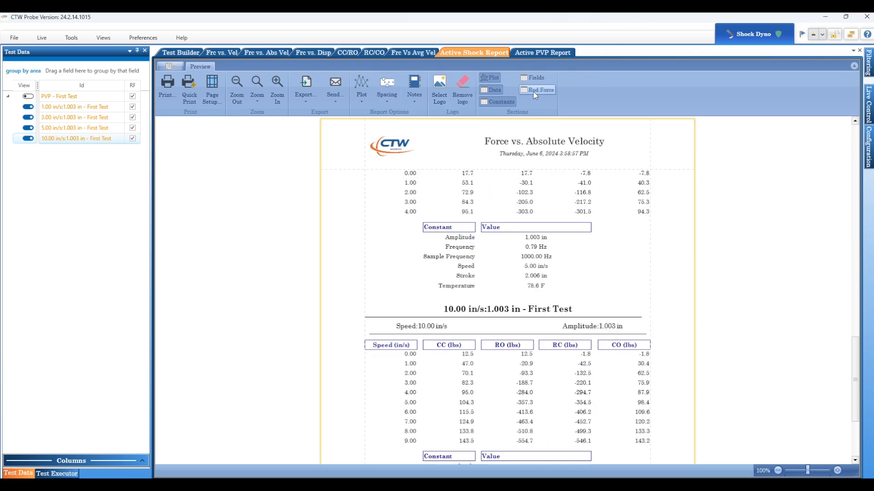
pyautogui.click(498, 103)
pyautogui.scroll(-5, 457, 213)
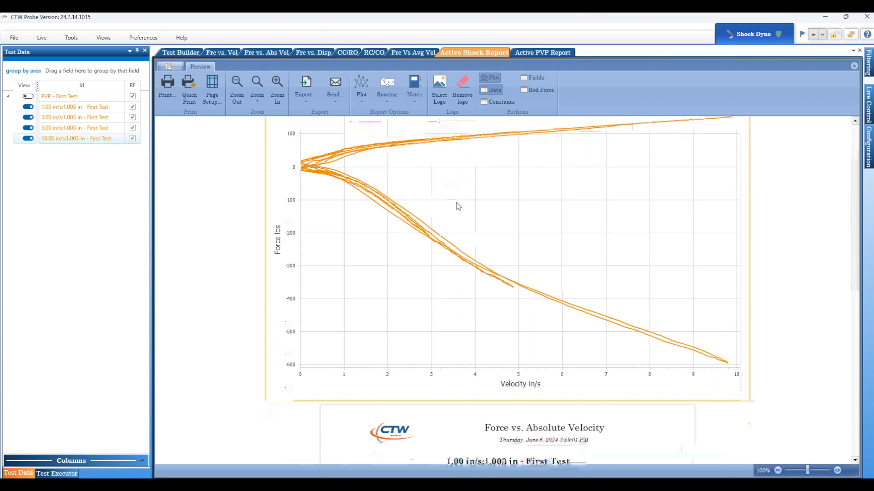
pyautogui.scroll(-6, 457, 200)
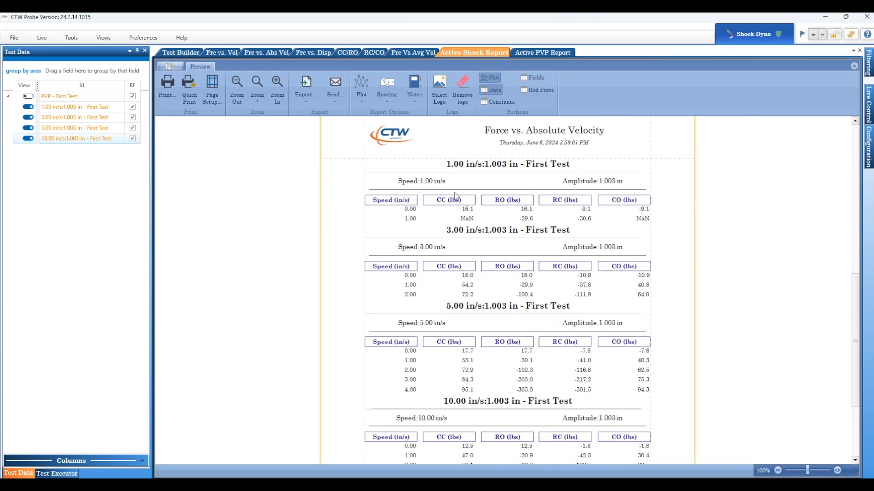
pyautogui.scroll(-1, 457, 197)
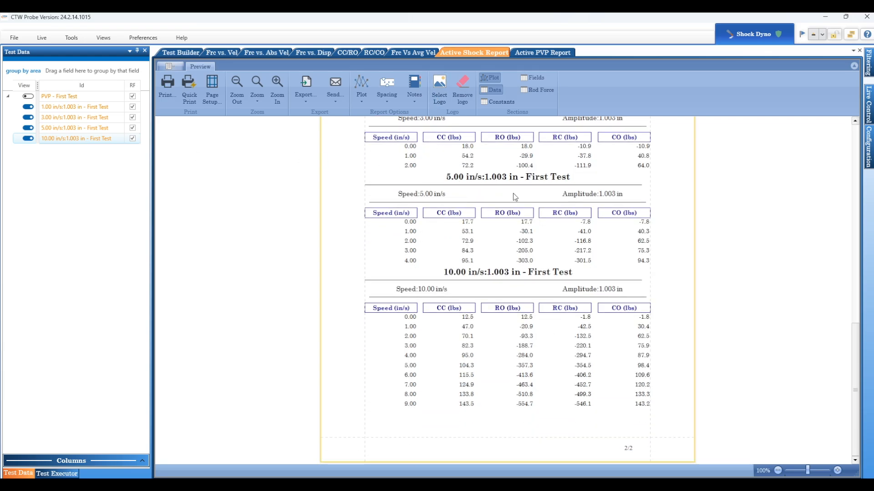
pyautogui.scroll(6, 515, 196)
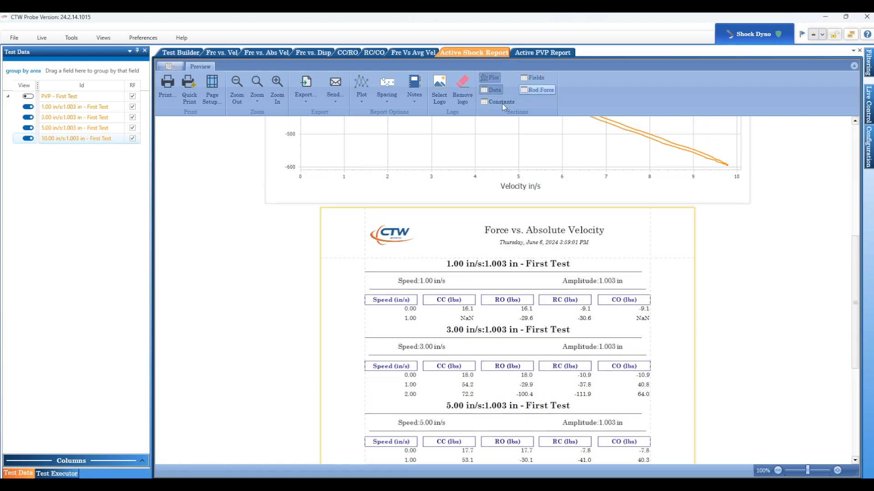
pyautogui.click(490, 89)
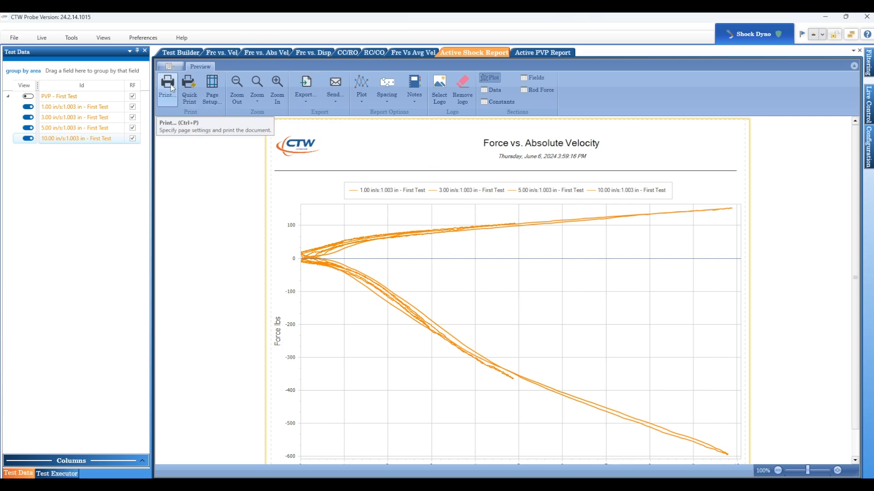
# Step: Export the plot-only shock report to the Desktop as Report.pdf, view the exported file and close it
pyautogui.click(305, 95)
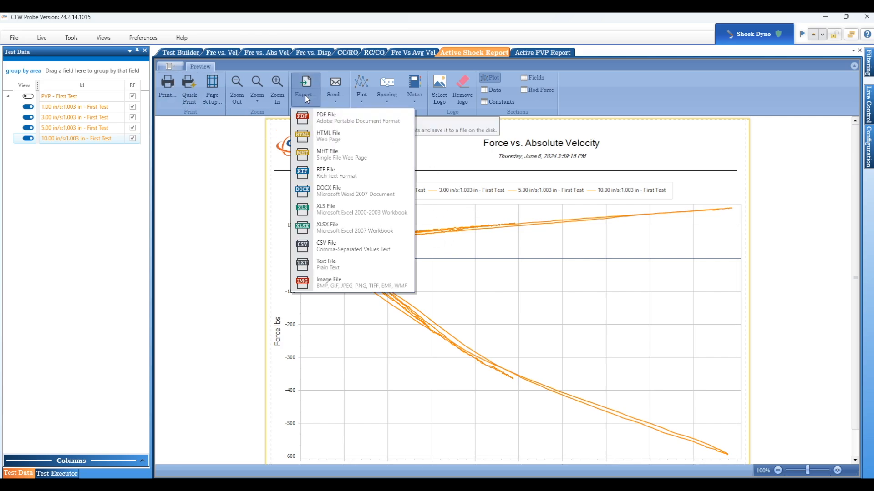
pyautogui.click(328, 118)
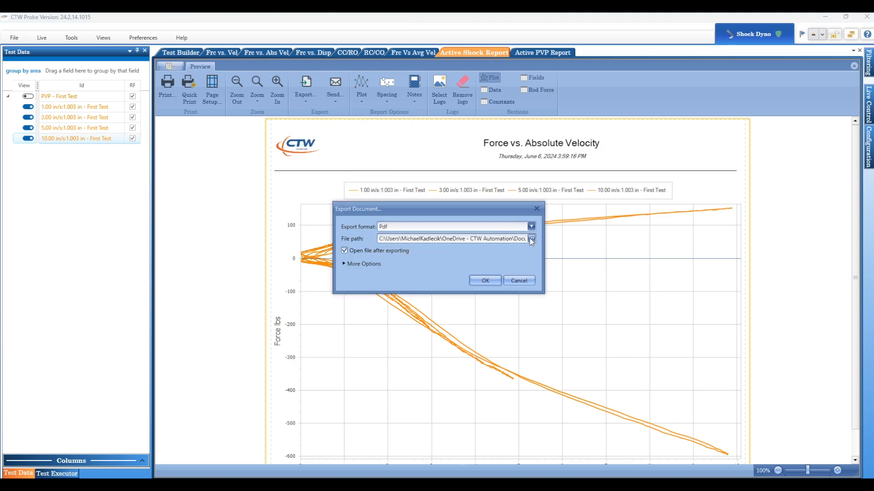
pyautogui.click(531, 240)
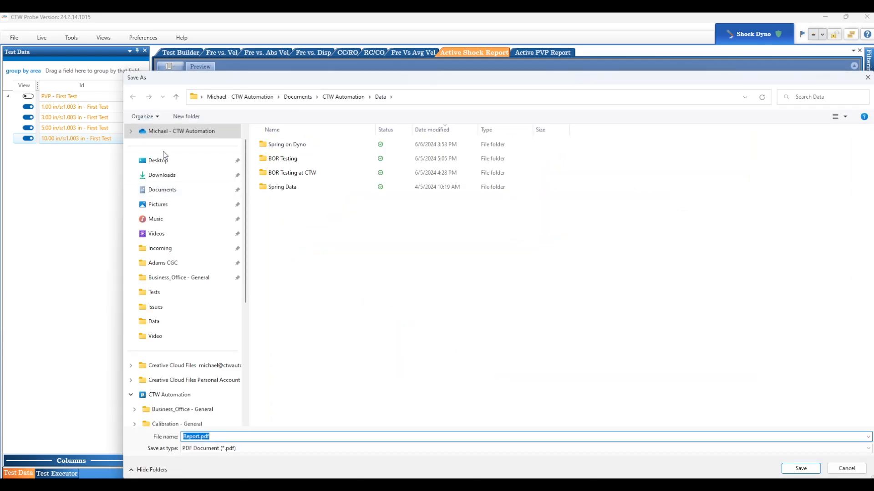
pyautogui.click(163, 164)
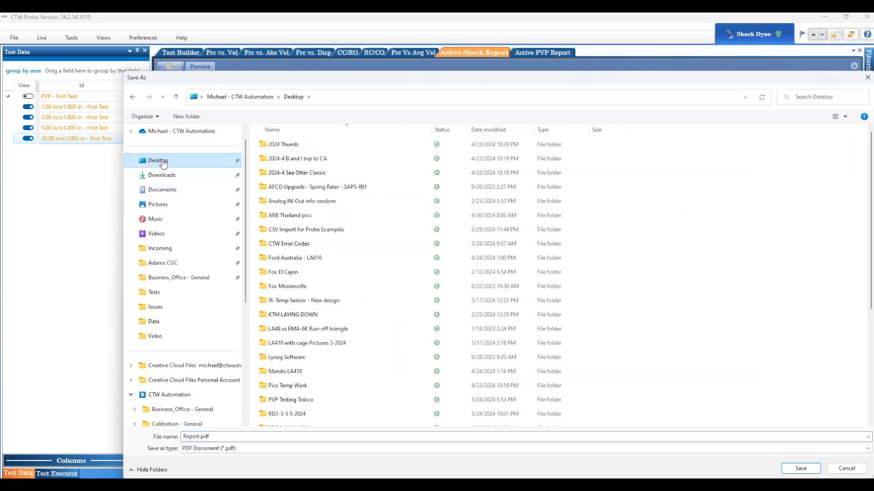
pyautogui.click(800, 468)
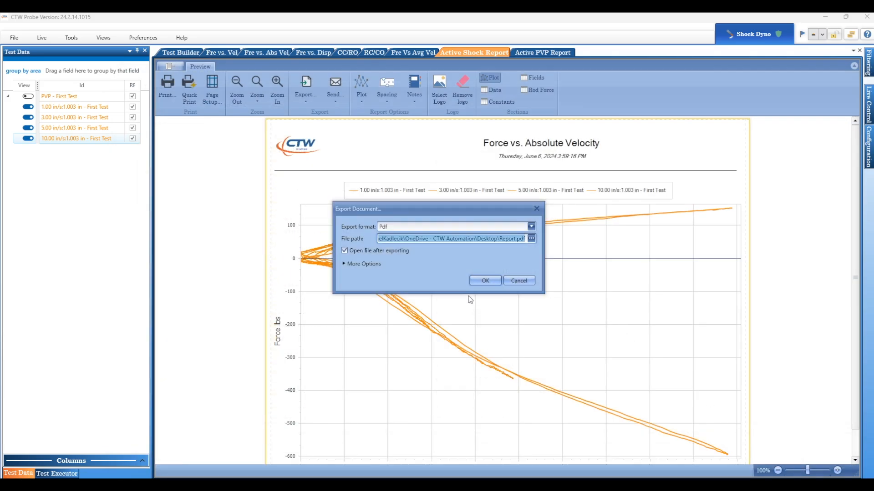
pyautogui.click(484, 281)
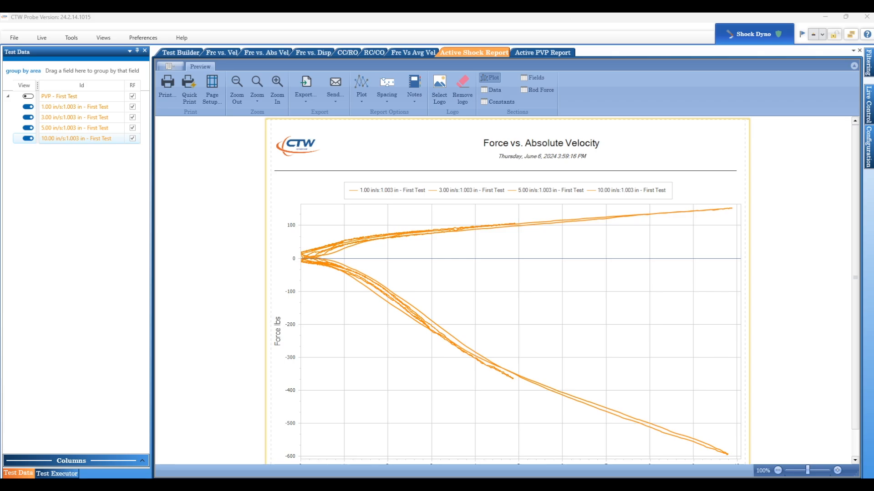
pyautogui.moveTo(447, 135); pyautogui.dragTo(467, 46)
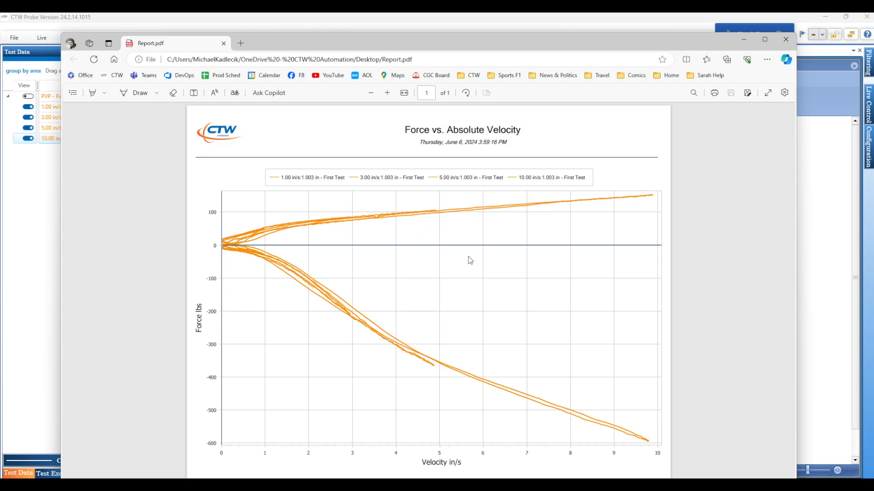
pyautogui.click(786, 40)
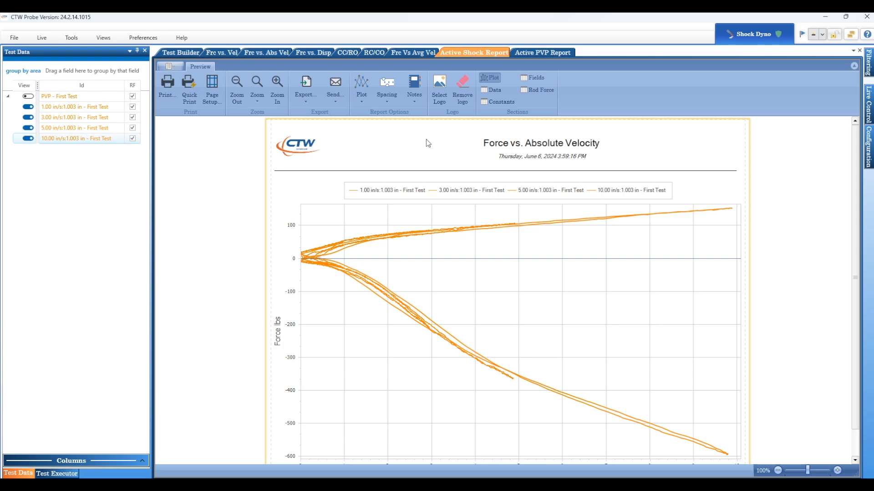
# Step: Open the Active PVP Report and turn on the display of the PVP - First Test data
pyautogui.click(542, 53)
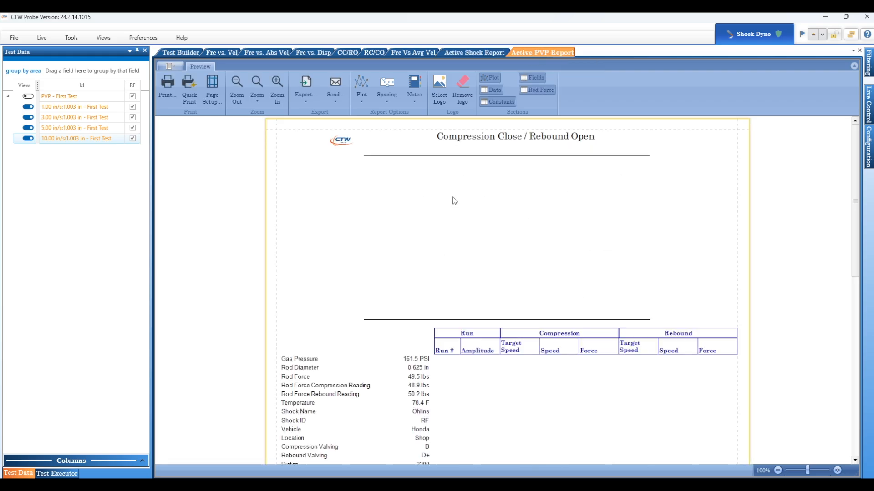
pyautogui.click(33, 98)
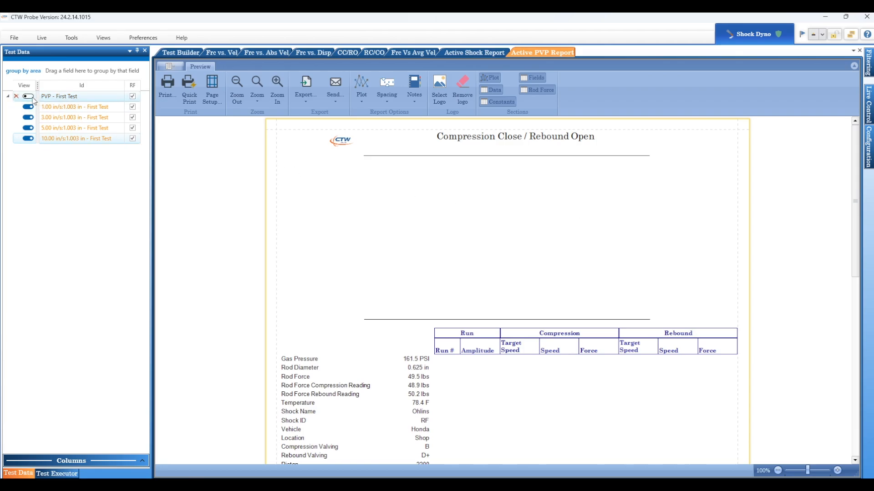
pyautogui.click(30, 97)
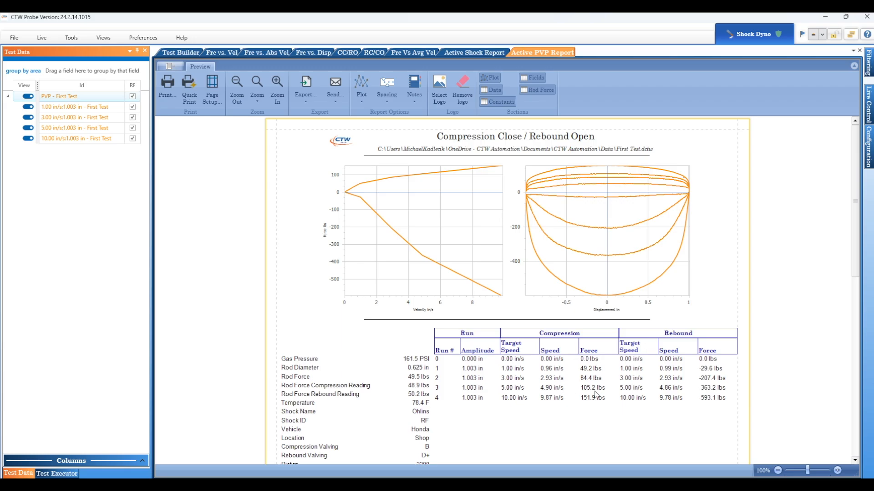
# Step: Remove the Fields section from the PVP report and check the resulting page layout
pyautogui.scroll(-3, 542, 352)
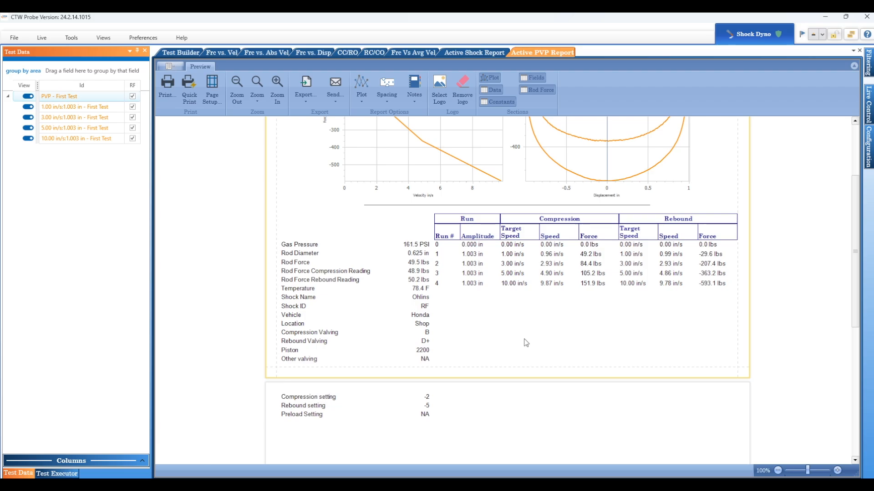
pyautogui.scroll(3, 525, 345)
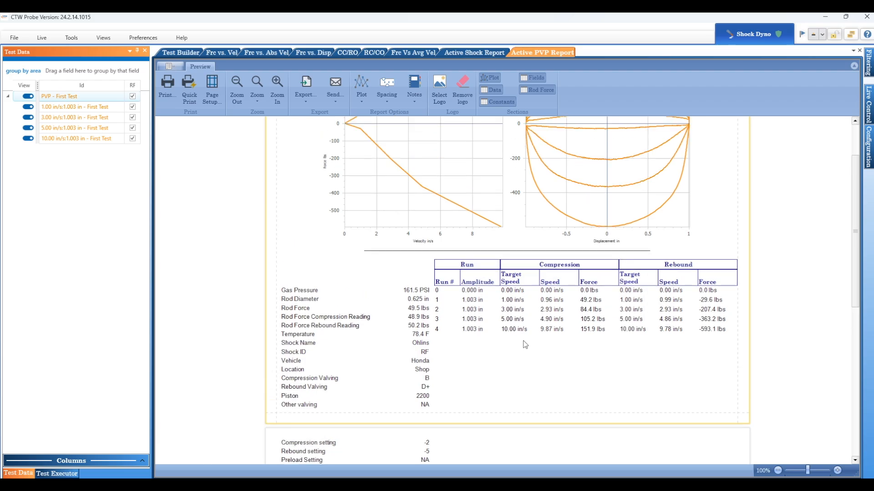
pyautogui.click(548, 90)
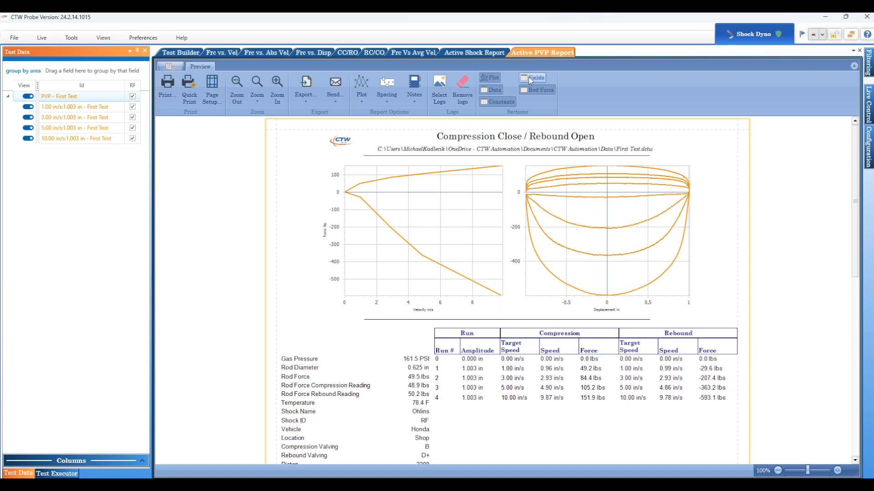
pyautogui.click(532, 80)
pyautogui.scroll(-1, 462, 250)
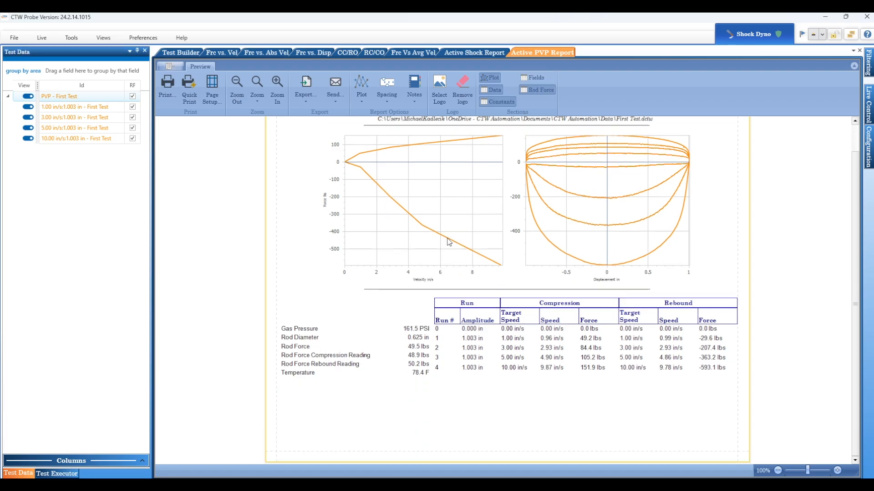
pyautogui.scroll(1, 449, 242)
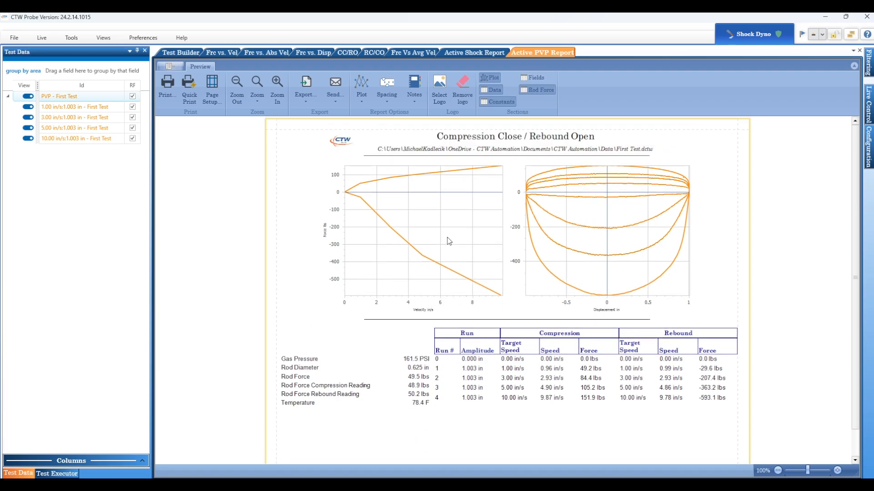